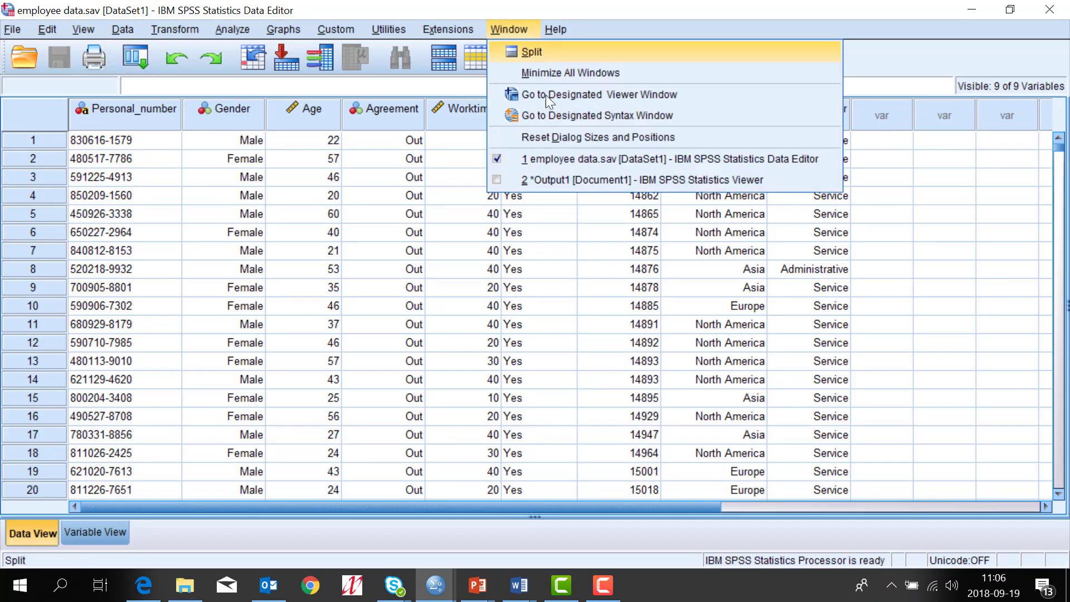
- Switch to the Output1 Statistics Viewer showing the job category by gender crosstab
left_click(570, 177)
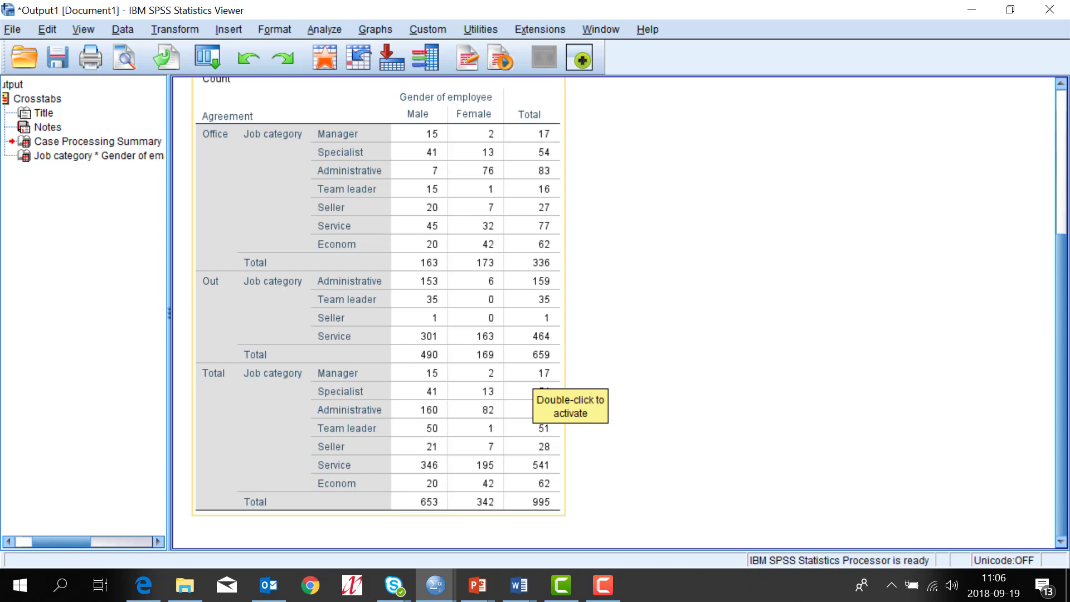
- Activate the crosstab pivot table for editing and show a cell's context menu
double_click(359, 317)
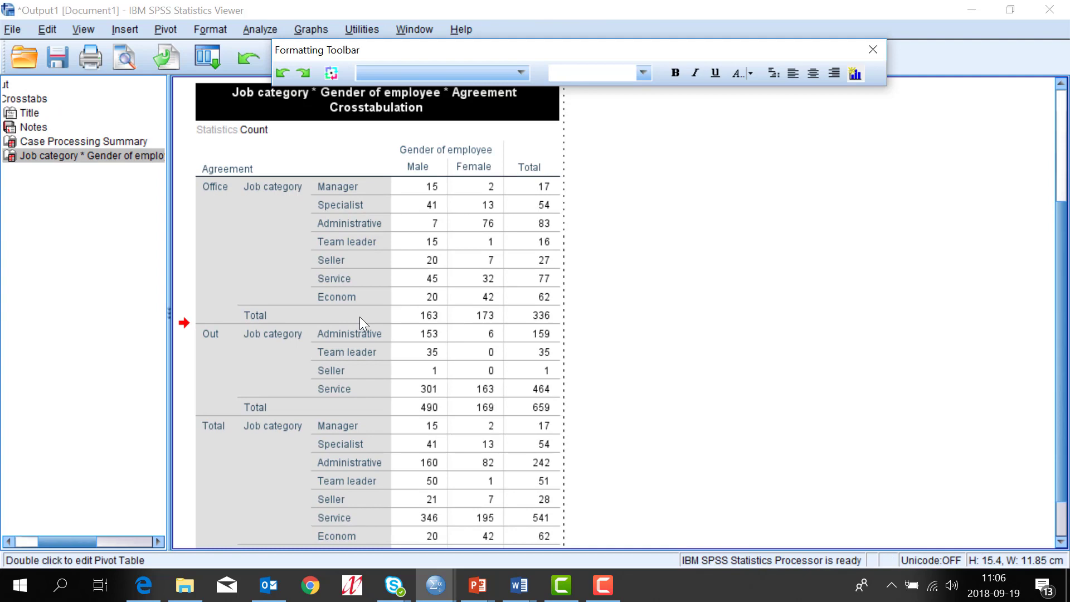
right_click(413, 305)
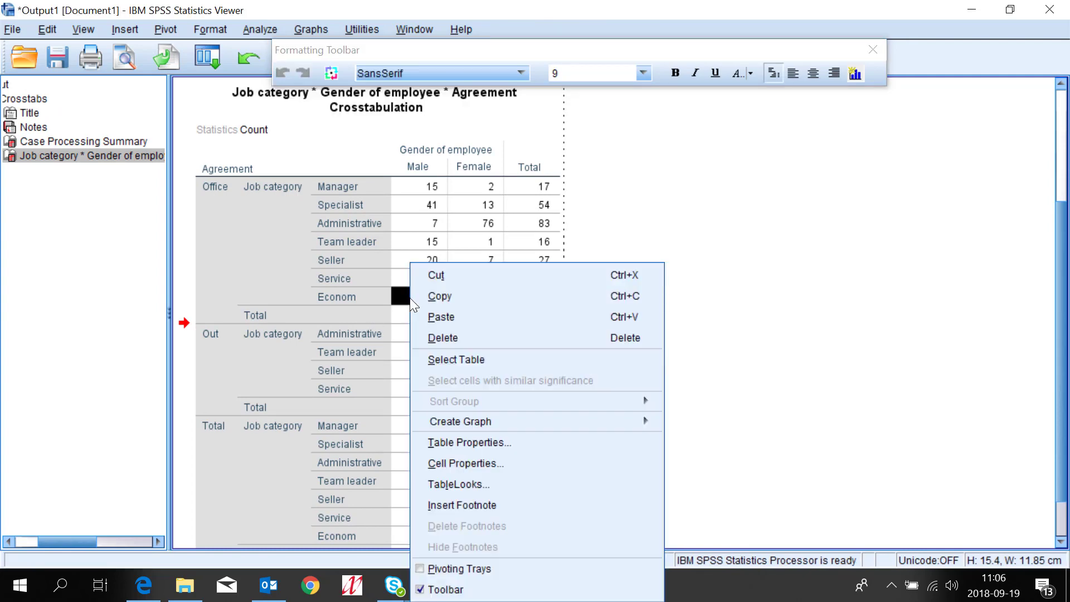
- Preview Classic, ClassicAlternate, CobaltAlternate, ContrastAlternate and default looks, then select ShadesOfGrey
left_click(477, 483)
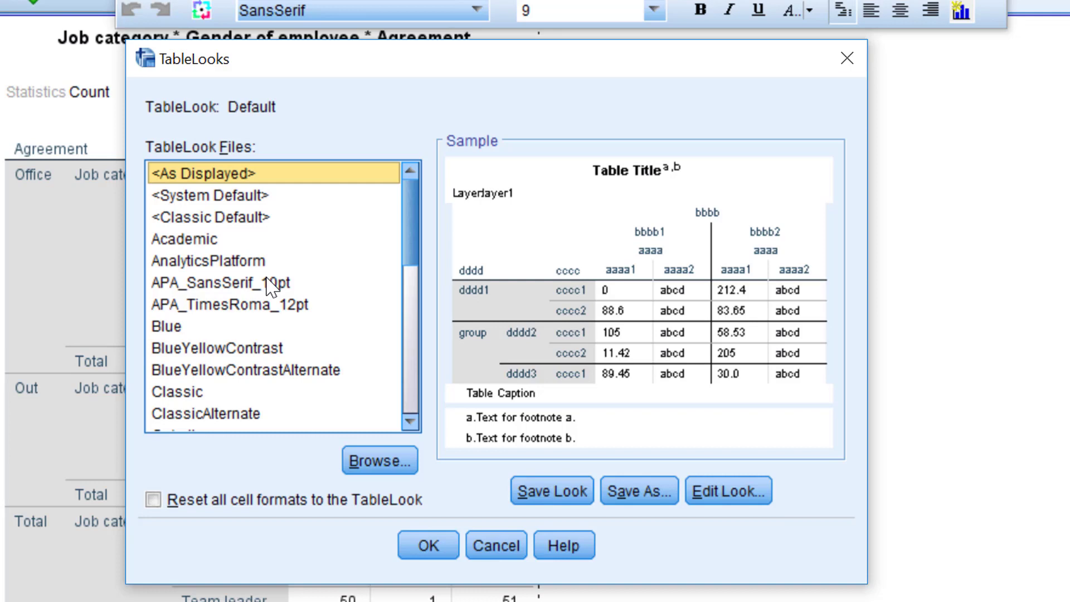
scroll(255, 365, "down", 1)
left_click(240, 332)
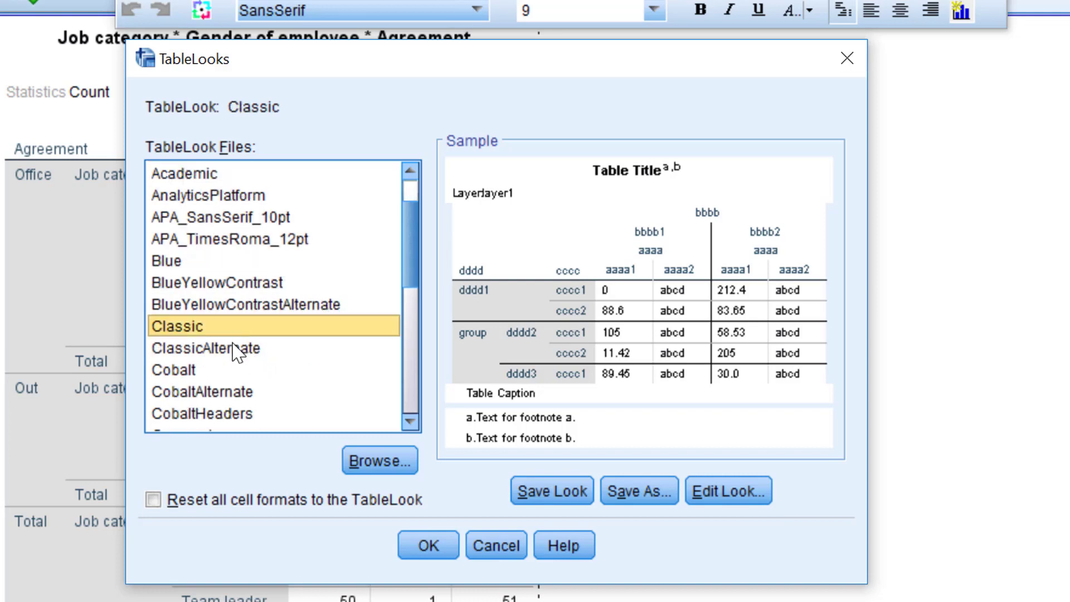
left_click(239, 352)
left_click(228, 389)
scroll(232, 392, "down", 2)
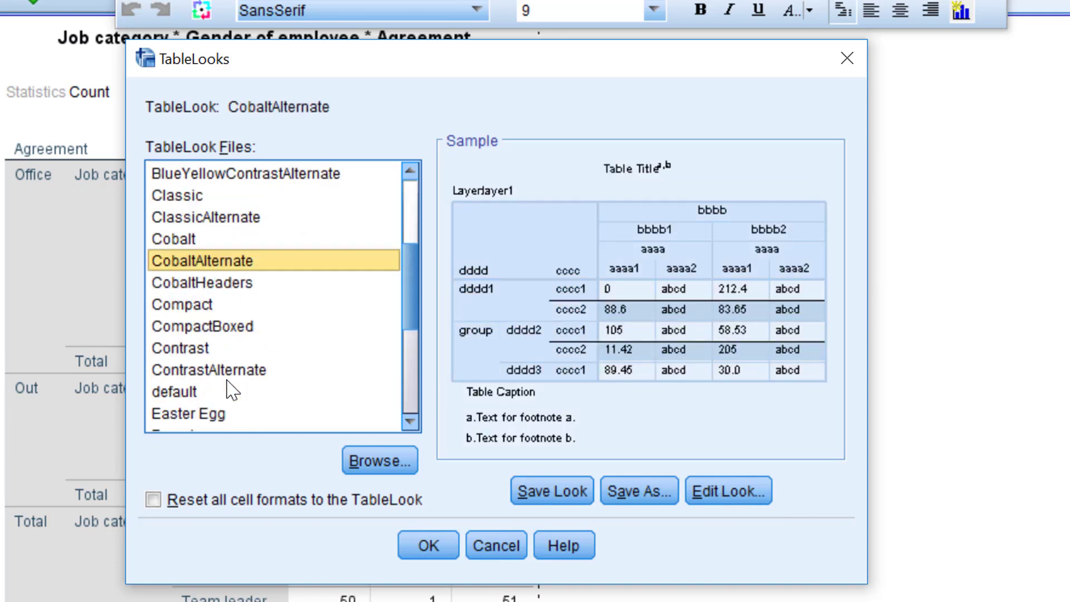
left_click(232, 369)
left_click(210, 394)
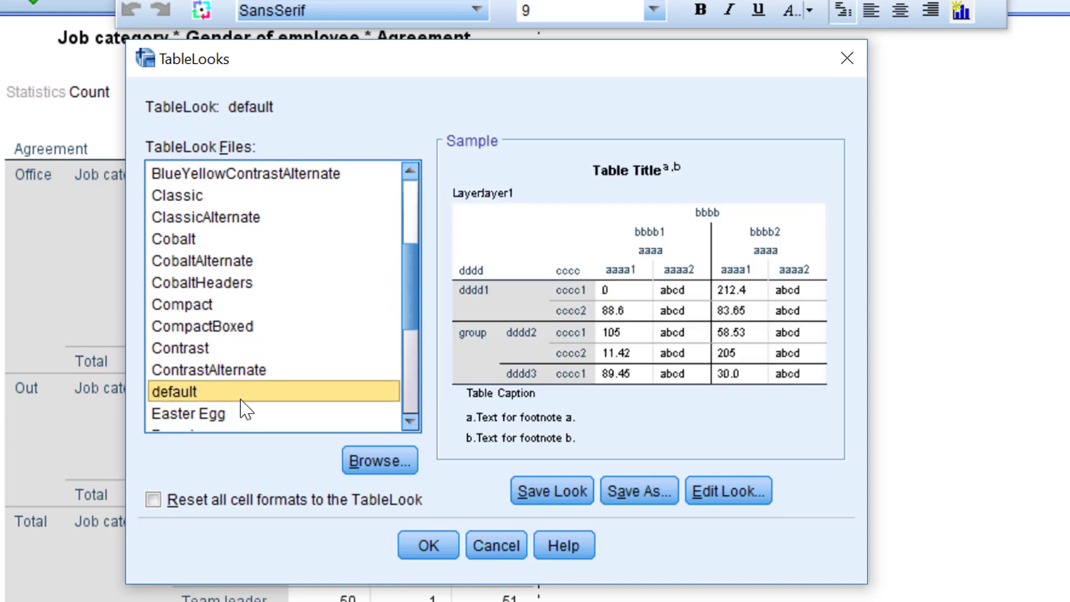
scroll(240, 403, "down", 3)
left_click(241, 393)
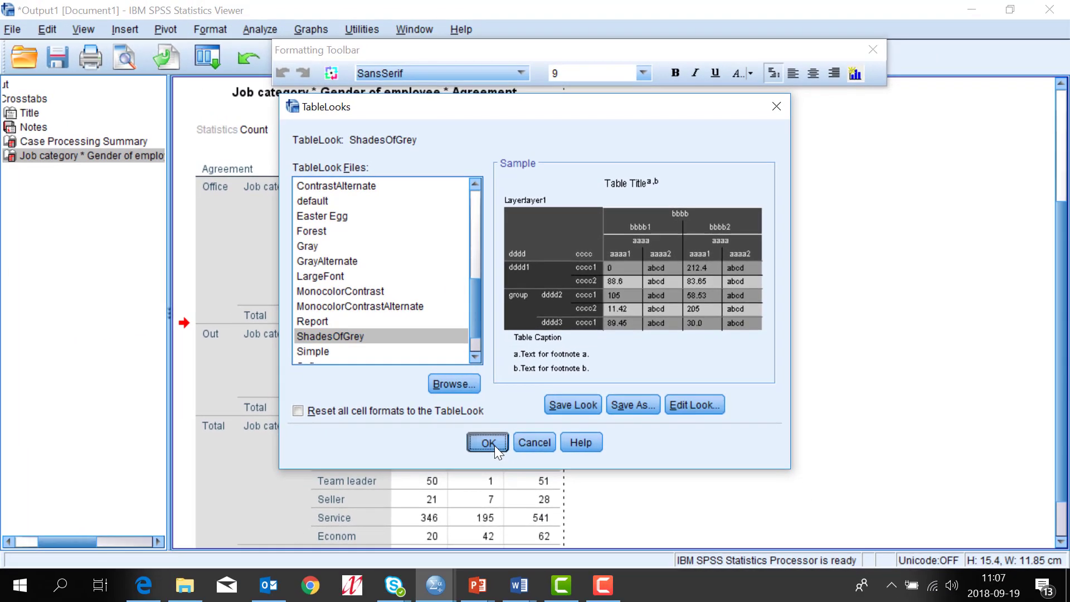
- Apply ShadesOfGrey to the crosstab, end table editing, and show the Edit menu
left_click(494, 446)
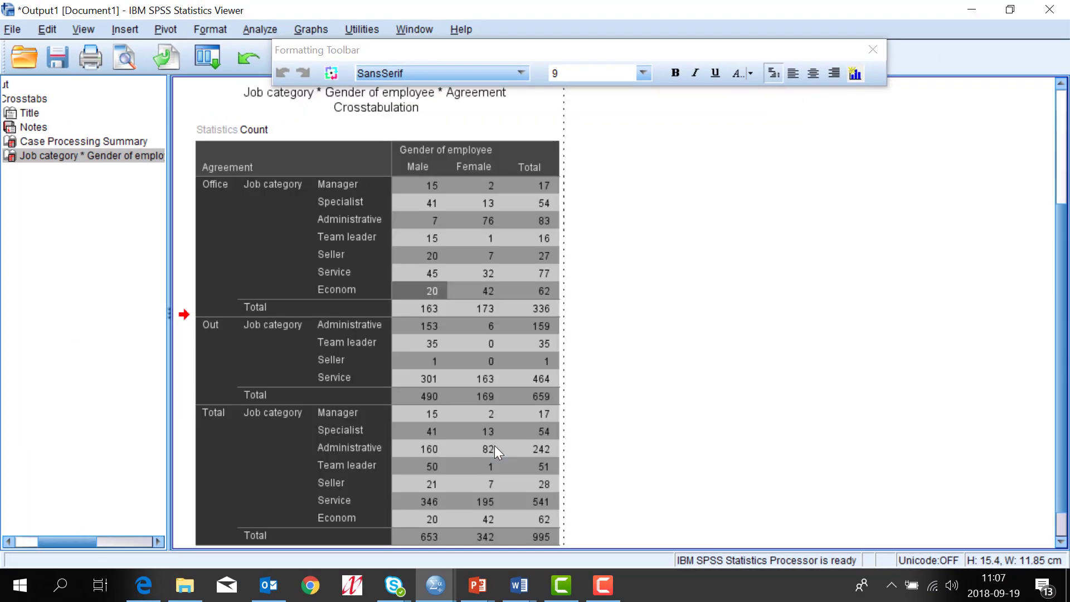
scroll(833, 444, "down", 1)
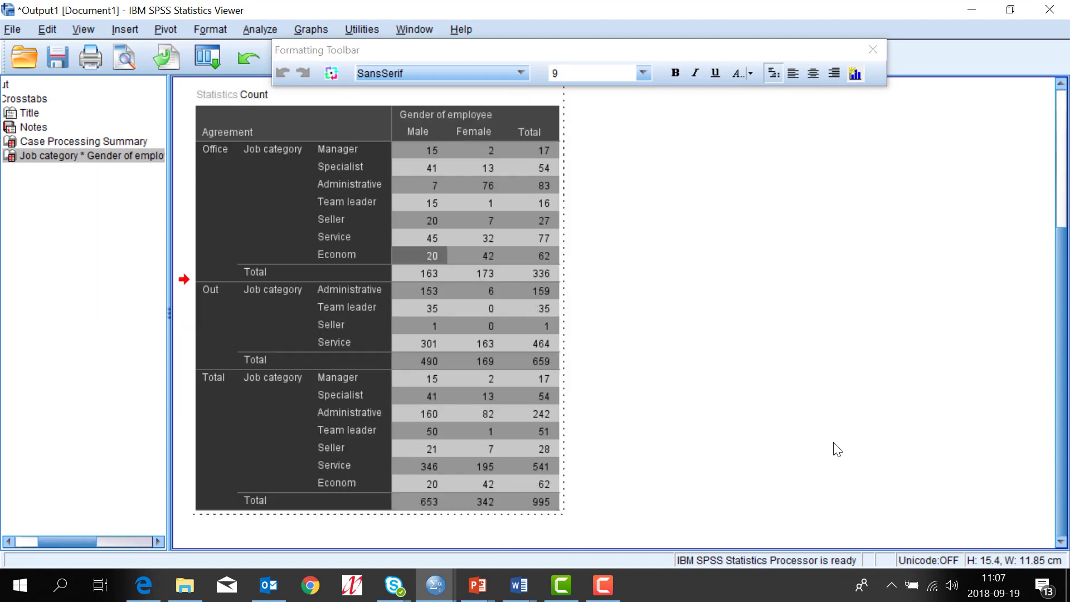
left_click(841, 455)
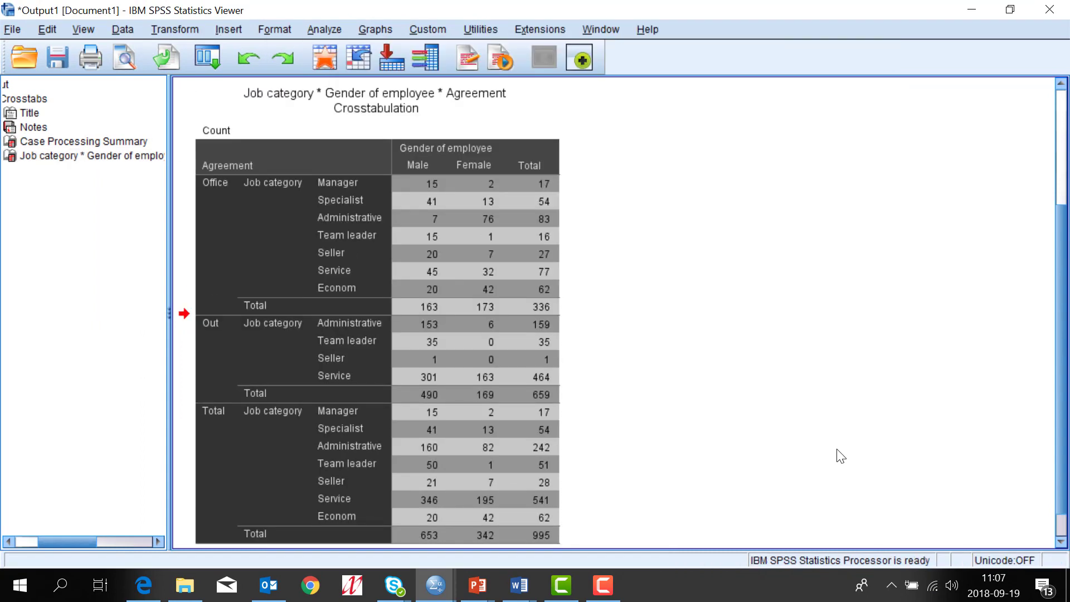
scroll(839, 455, "down", 1)
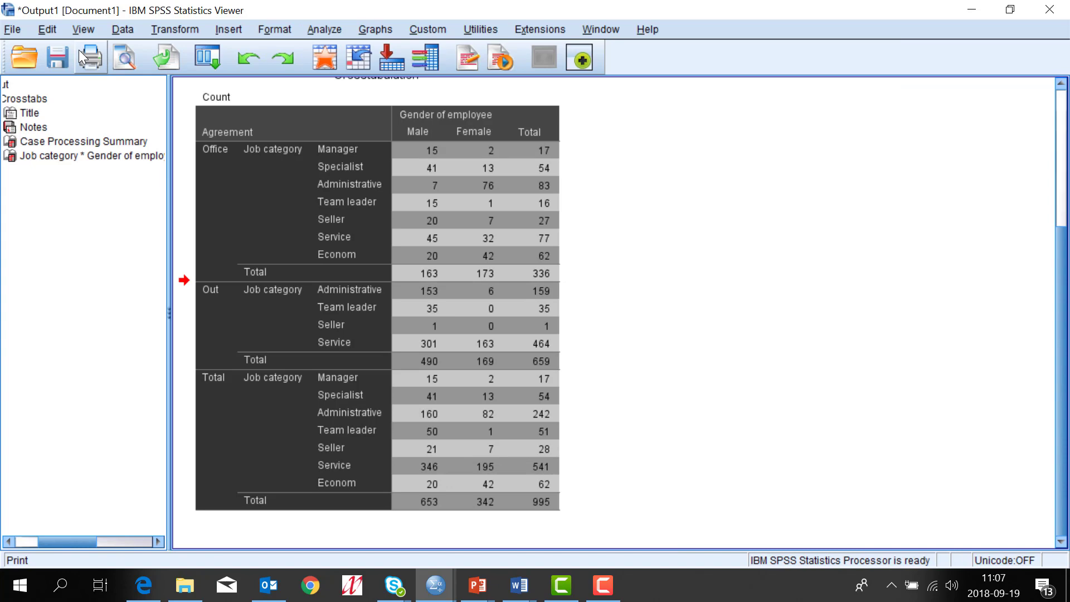
left_click(52, 29)
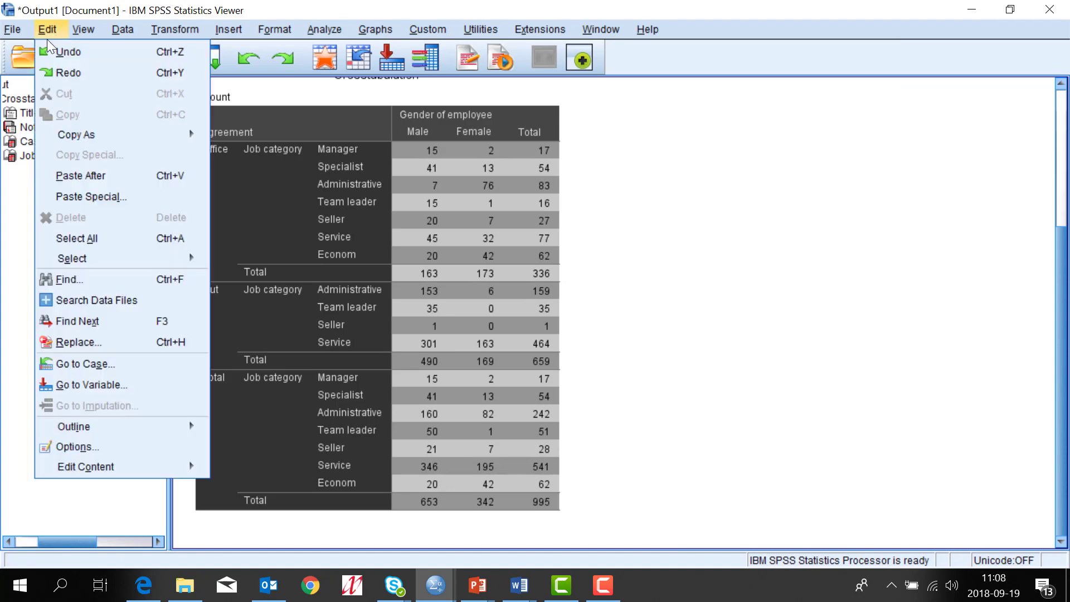
left_click(101, 447)
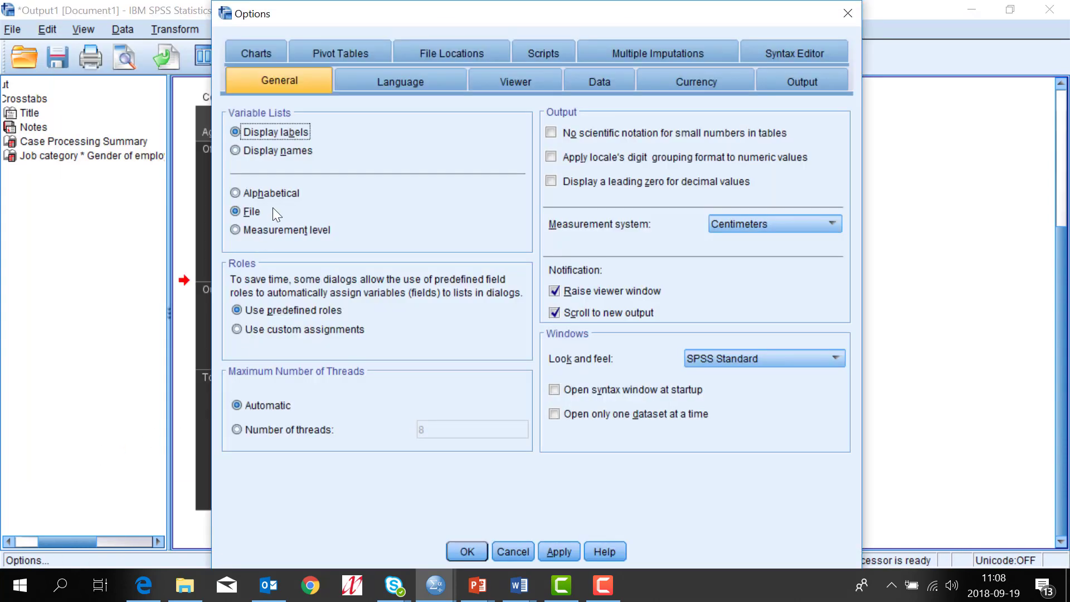
left_click(332, 53)
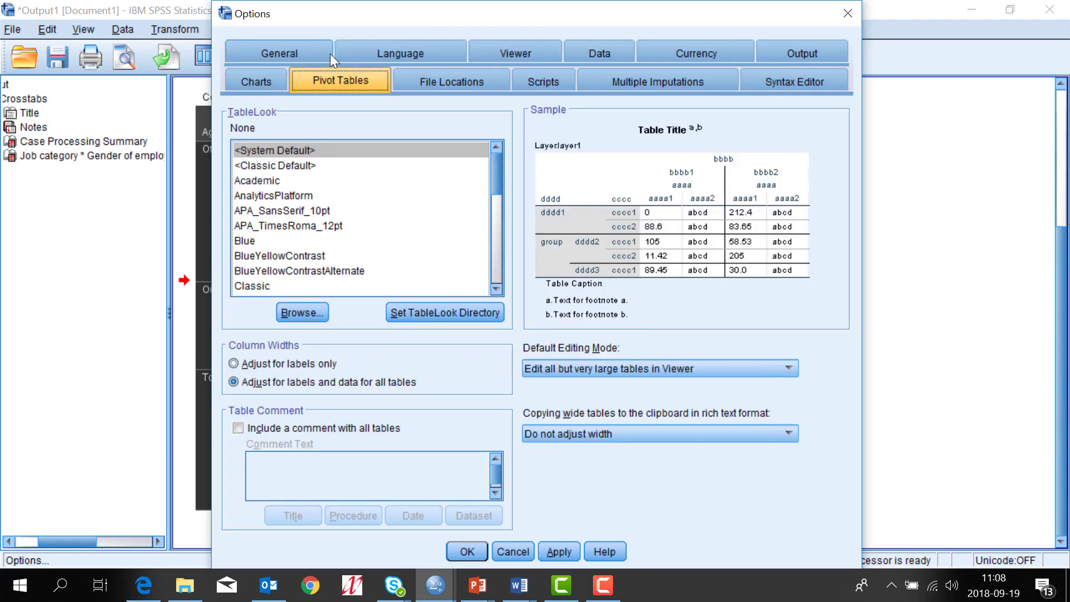
left_click(303, 277)
scroll(300, 270, "down", 2)
left_click(298, 253)
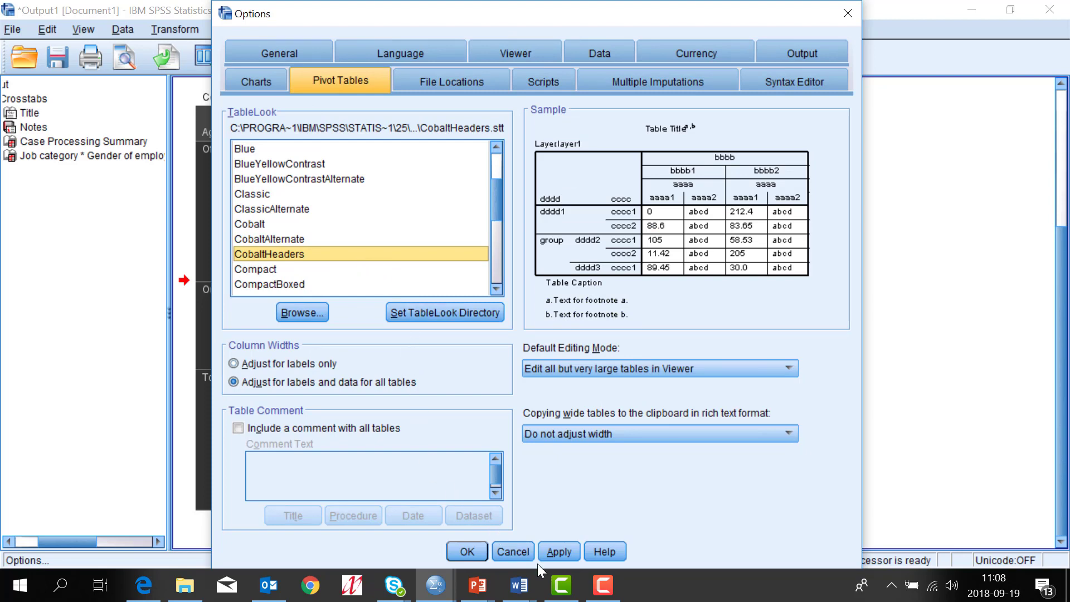
left_click(518, 553)
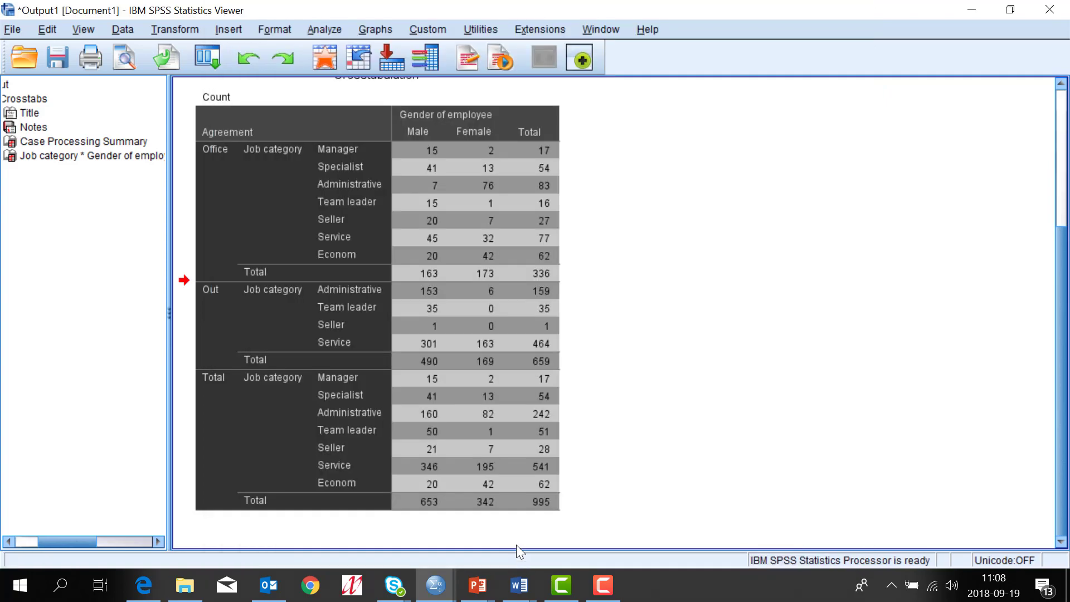